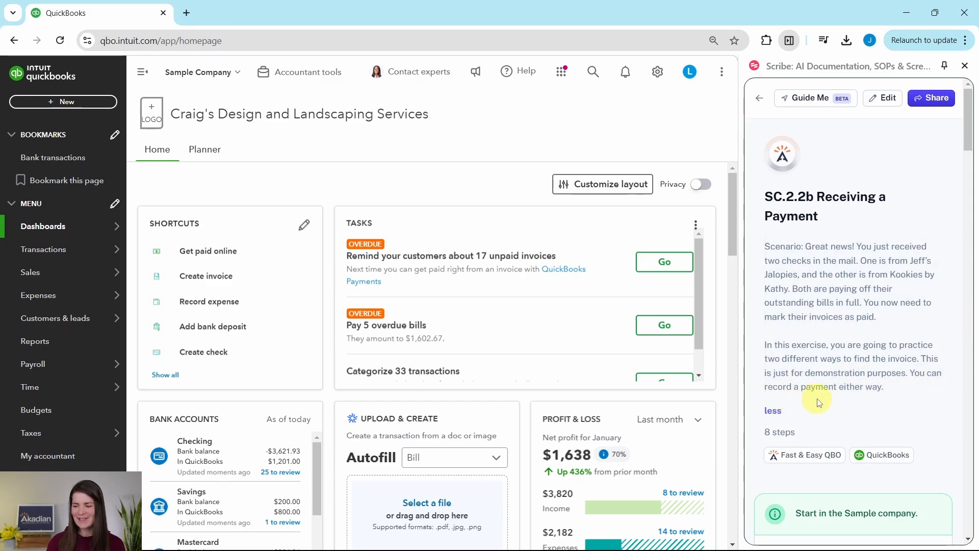
- Read the exercise instructions down to the second step and start a new customer Receive Payment transaction
scroll(859, 317, down, 5)
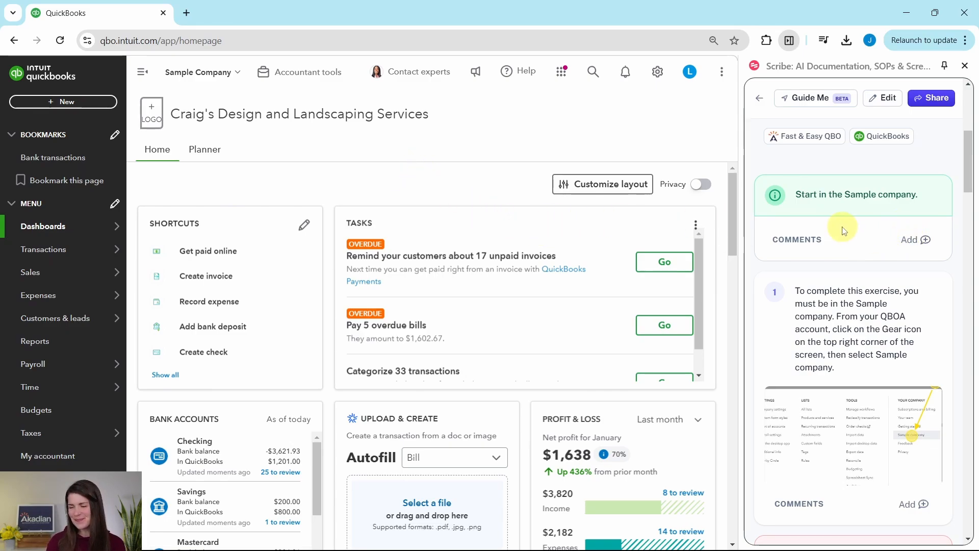
scroll(843, 230, down, 8)
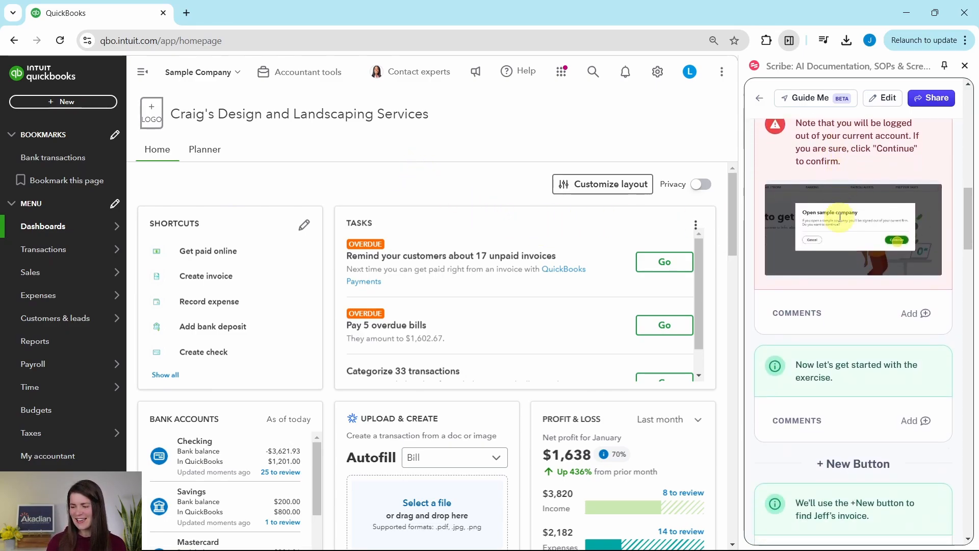
scroll(839, 218, down, 6)
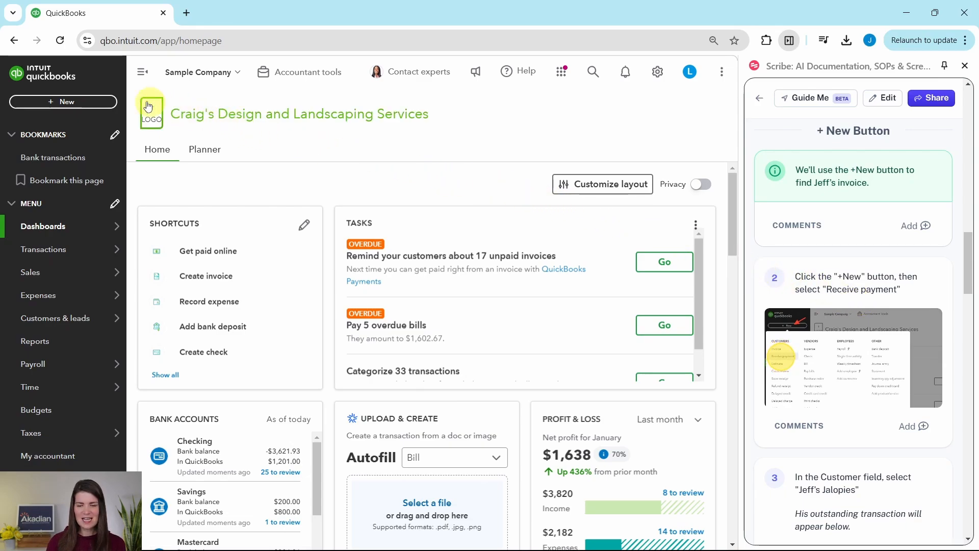
click(63, 104)
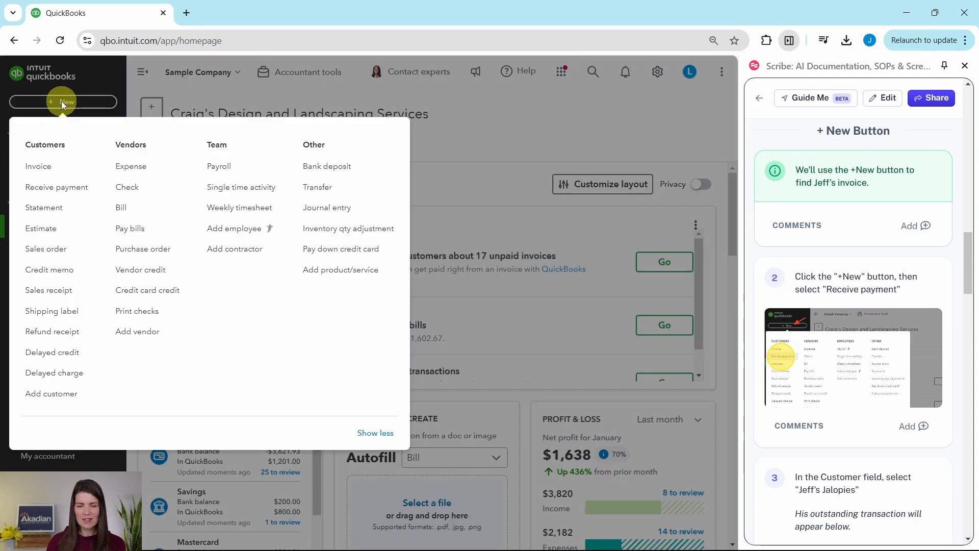
click(49, 192)
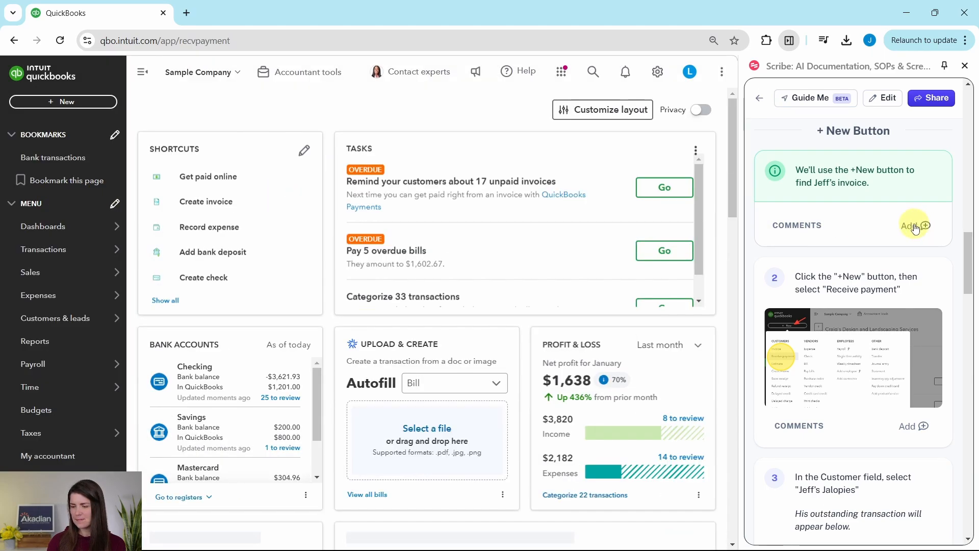
- Choose Jeff's Jalopies as the customer for the received payment
scroll(913, 225, down, 6)
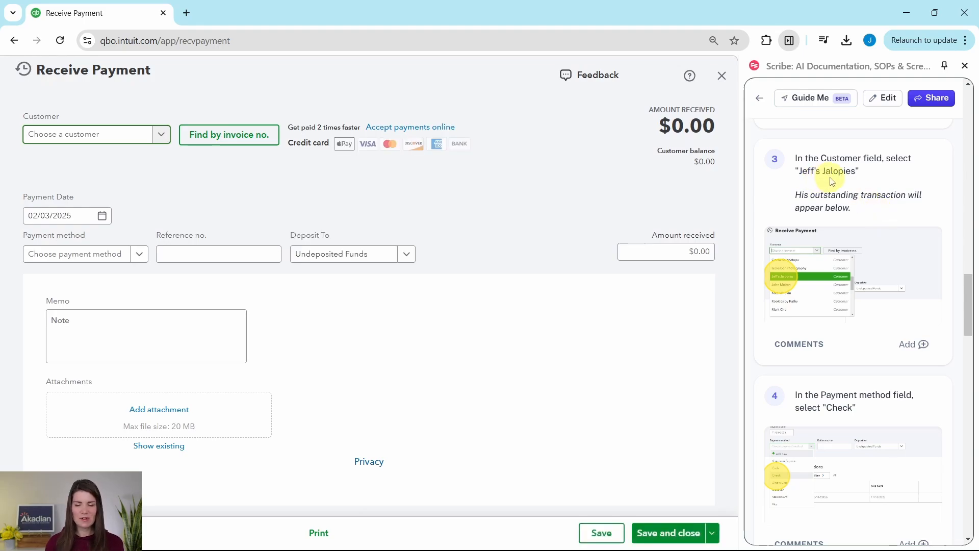
click(163, 140)
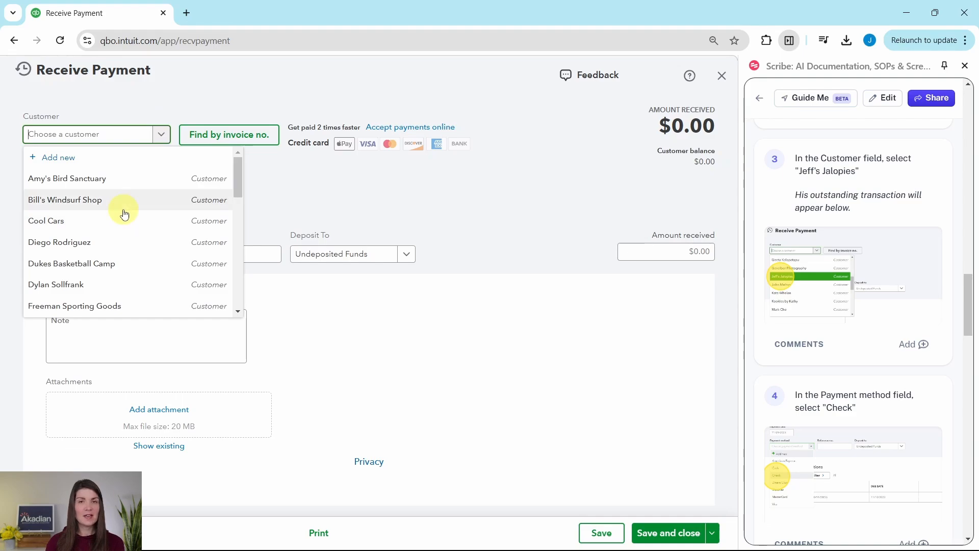
scroll(125, 213, down, 5)
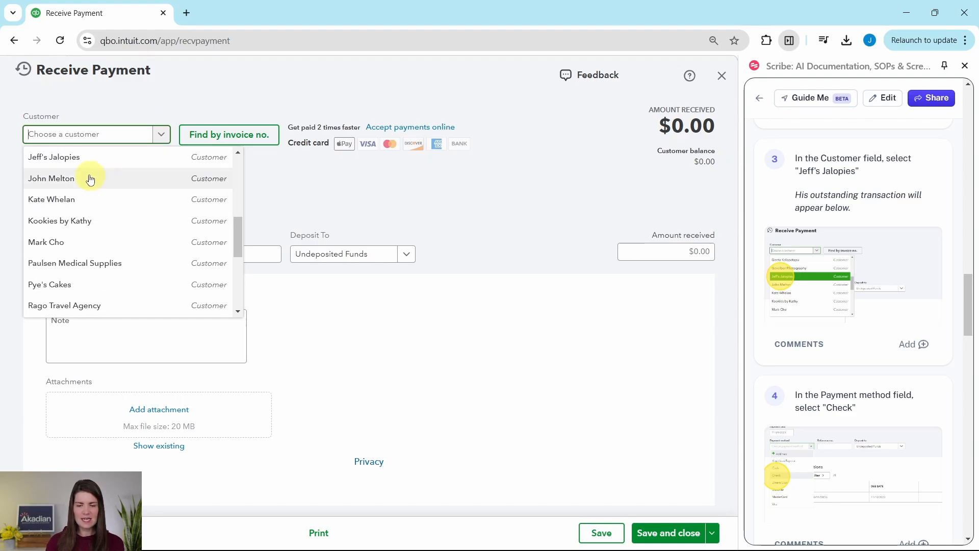
click(51, 159)
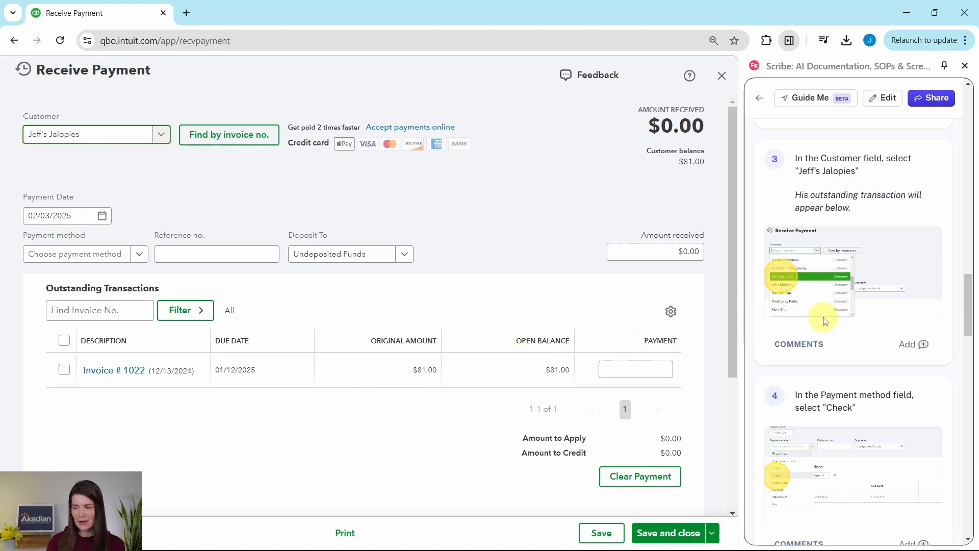
- Set the payment method to Check and review the deposit account options, keeping Undeposited Funds
scroll(826, 322, down, 4)
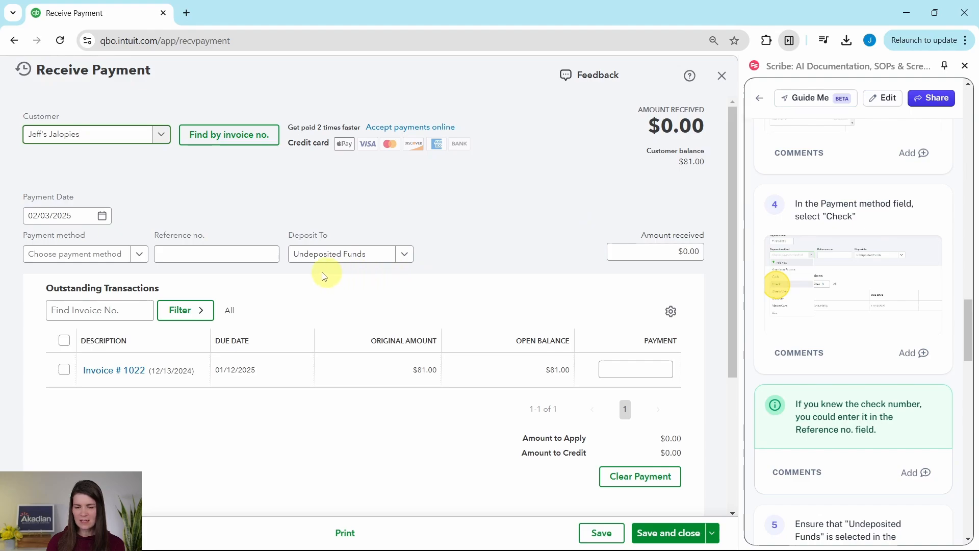
click(134, 255)
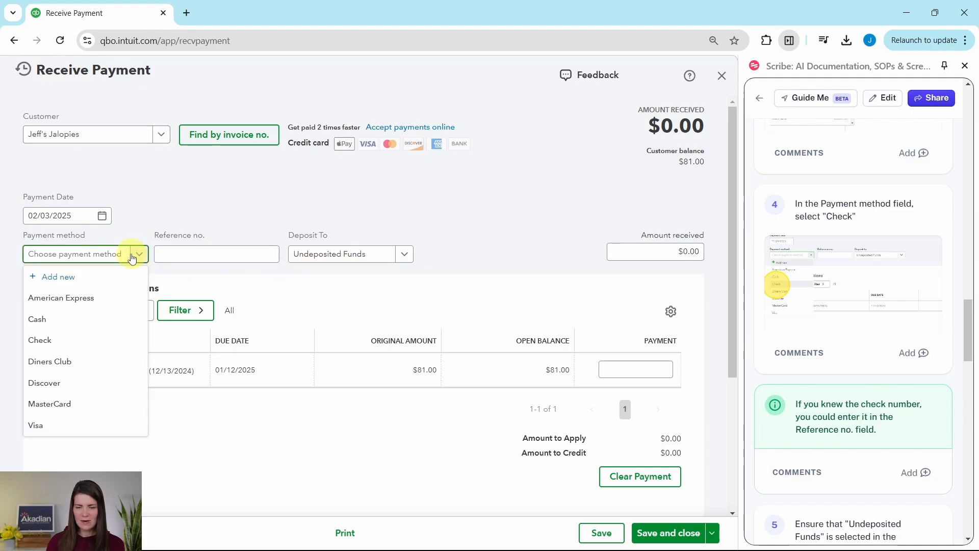
click(44, 340)
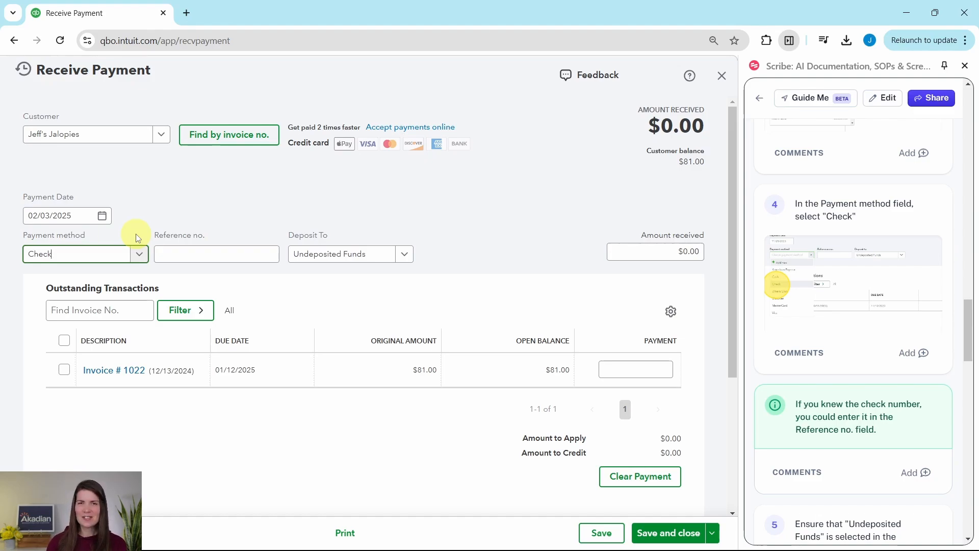
scroll(896, 250, down, 4)
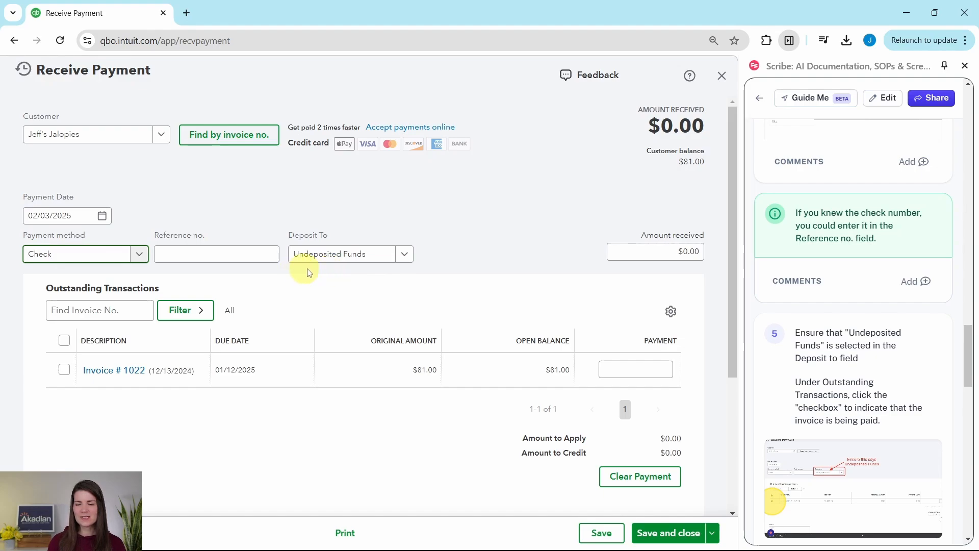
click(404, 254)
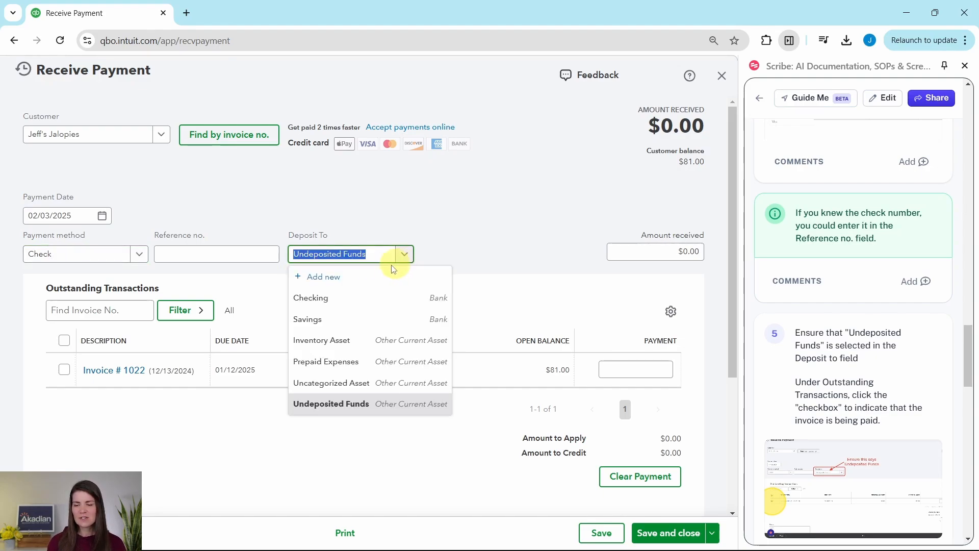
click(493, 220)
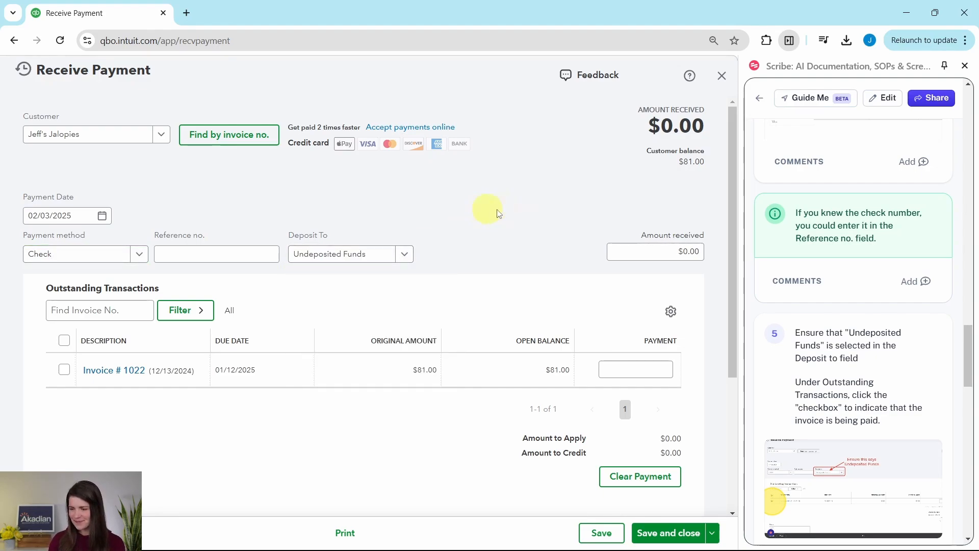
- Apply the payment to Jeff's Jalopies' outstanding invoice, then save and close the payment
scroll(847, 278, down, 3)
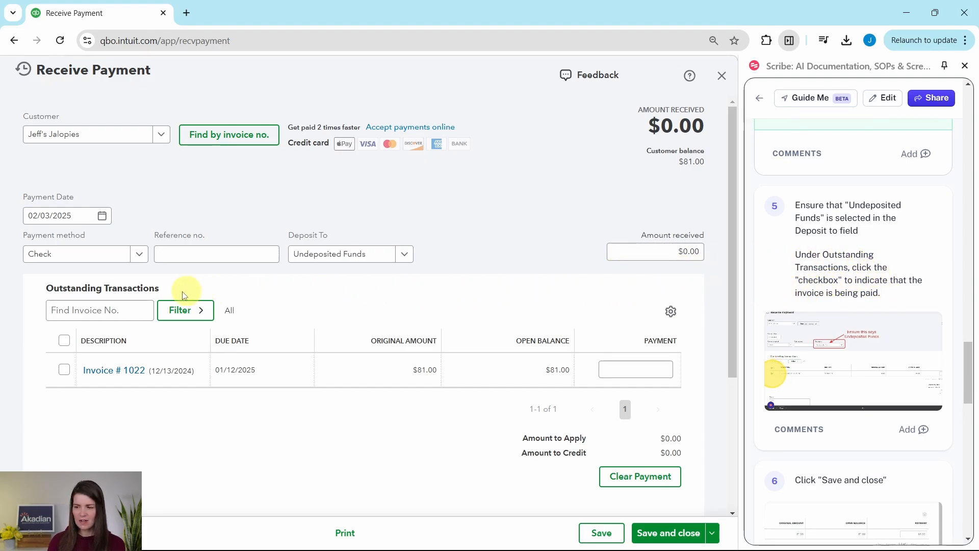
click(65, 371)
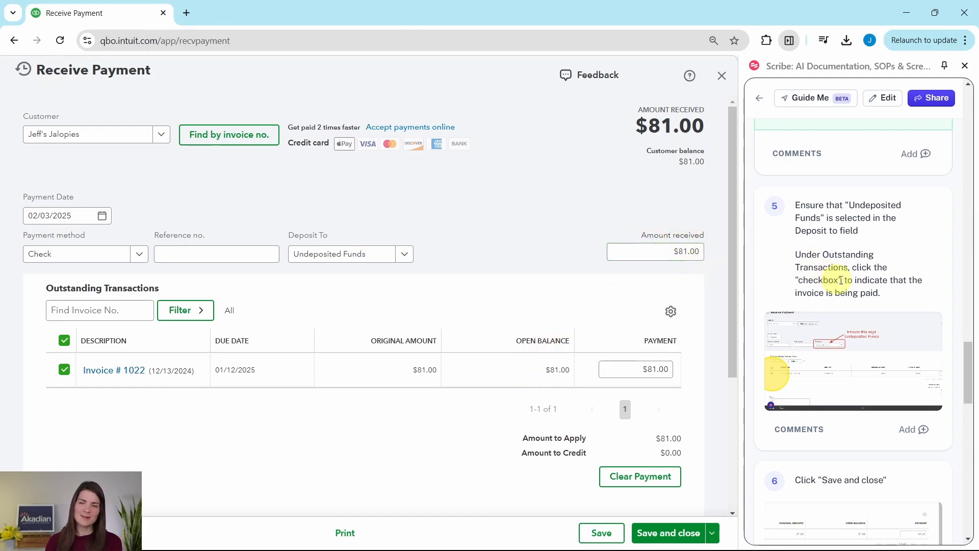
scroll(859, 280, down, 5)
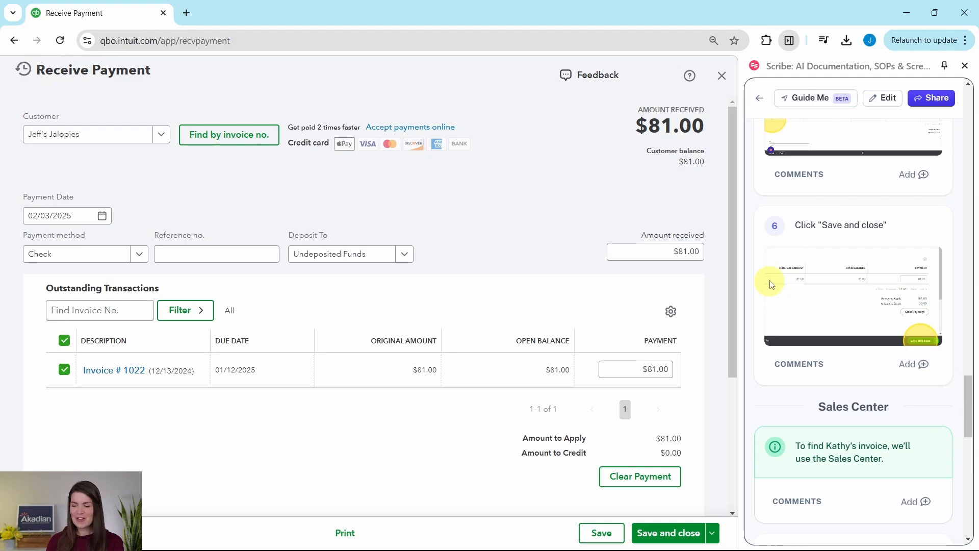
click(670, 538)
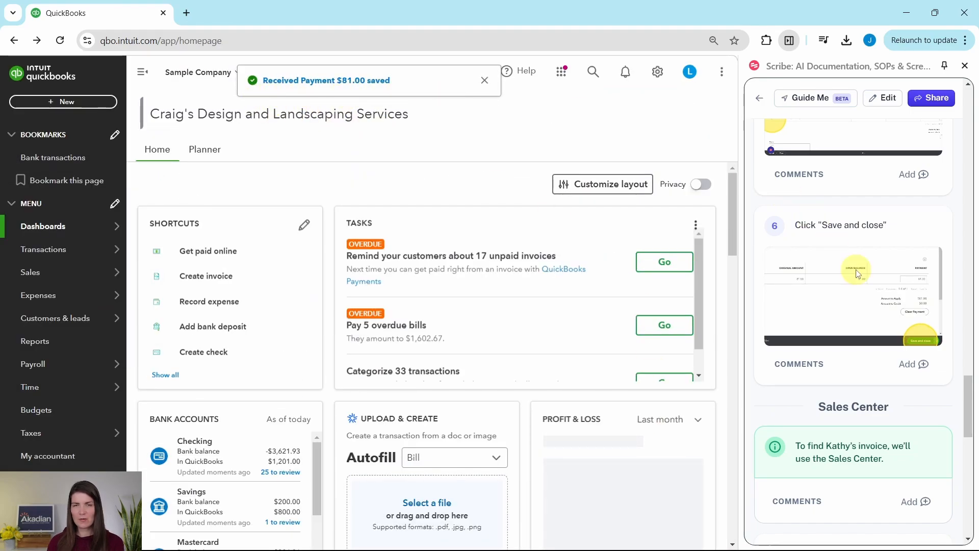
- Read the Sales Center instructions in the exercise guide and open the list of sales invoices
scroll(859, 268, down, 3)
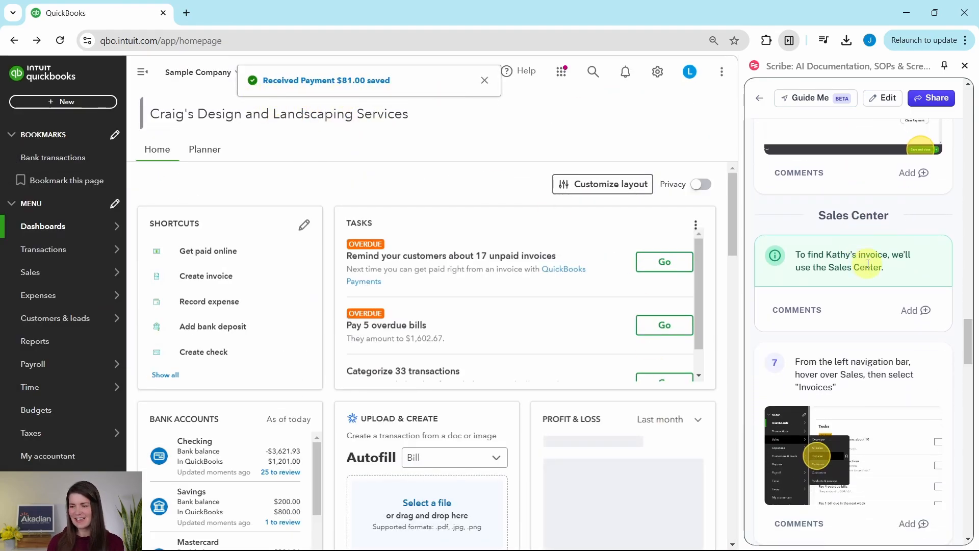
scroll(860, 259, down, 1)
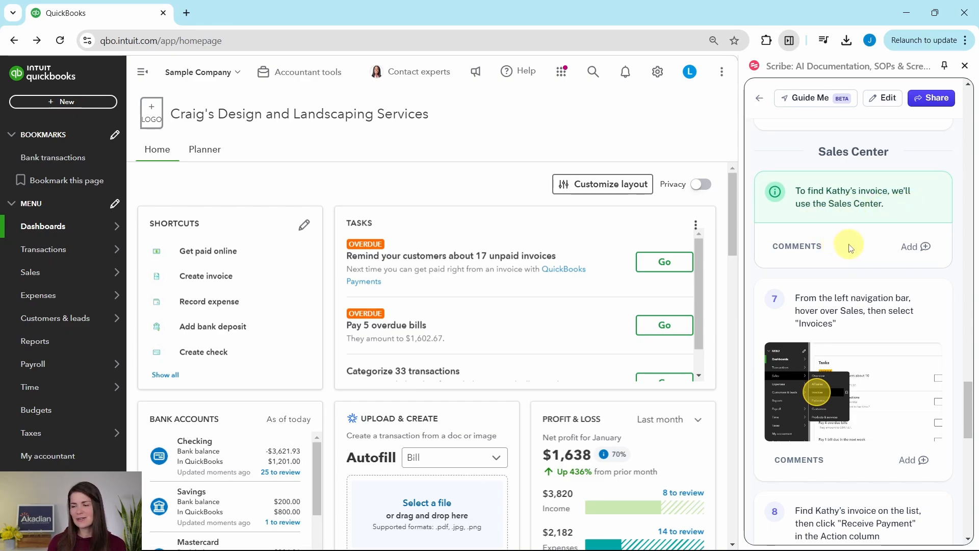
scroll(852, 235, down, 1)
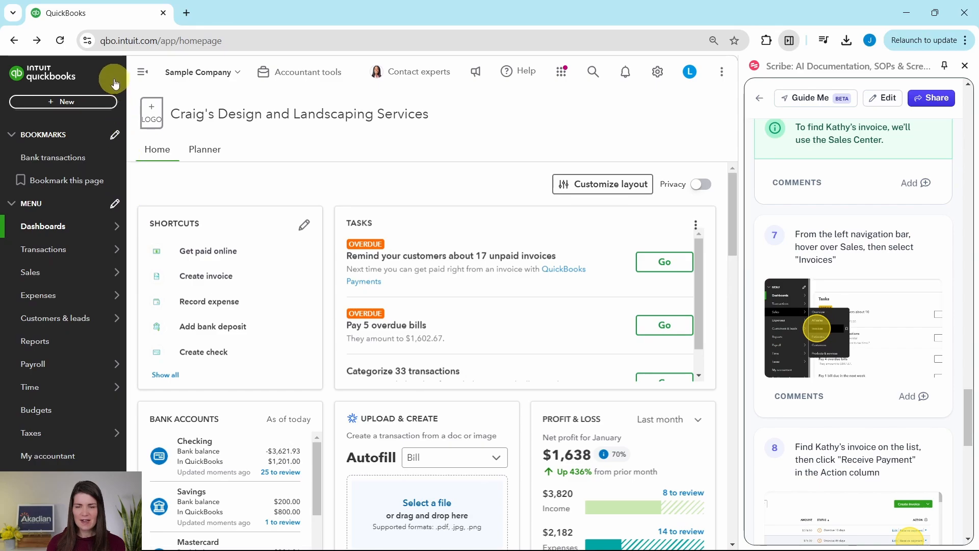
mouse_move(33, 278)
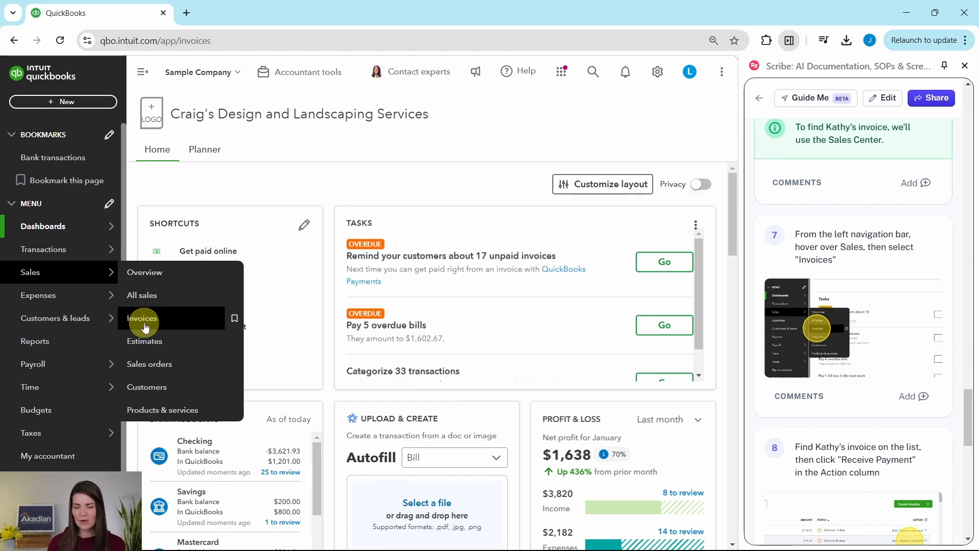
click(142, 321)
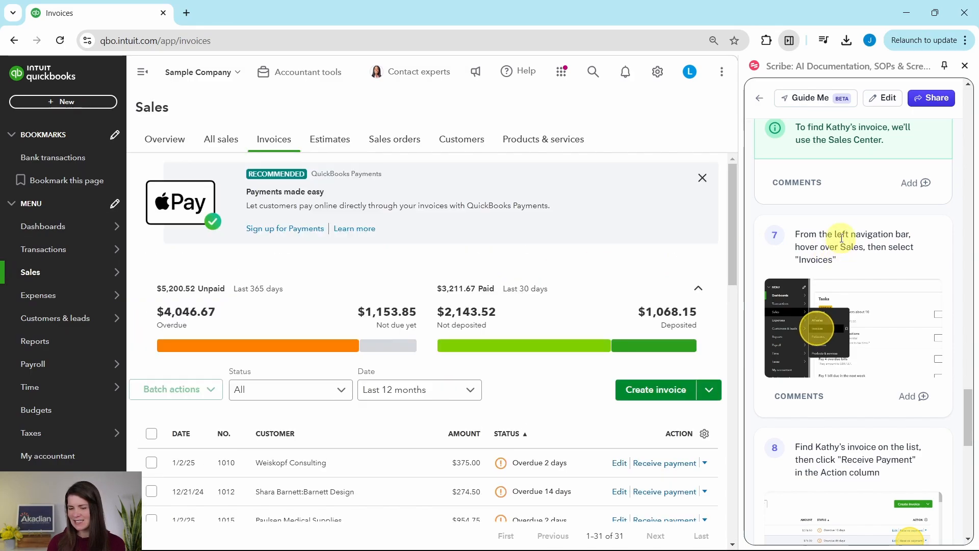
- Find the overdue Kookies by Kathy invoice in the list and start receiving a payment for it
scroll(844, 245, down, 5)
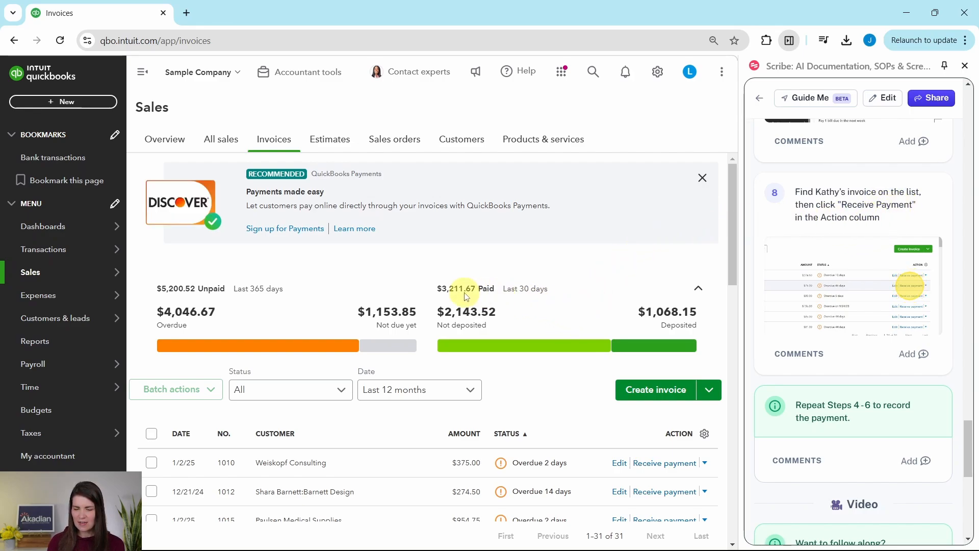
scroll(359, 318, down, 1)
scroll(360, 317, down, 2)
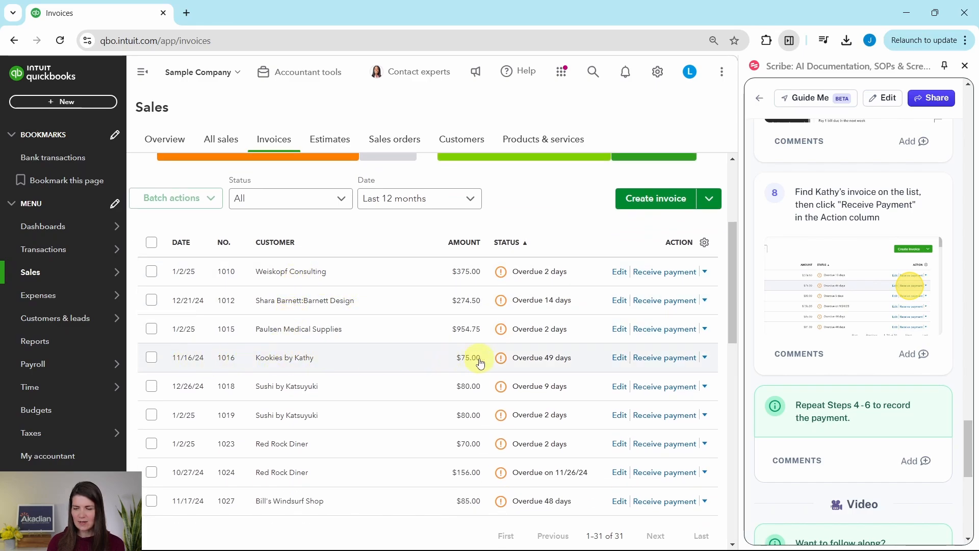
click(668, 359)
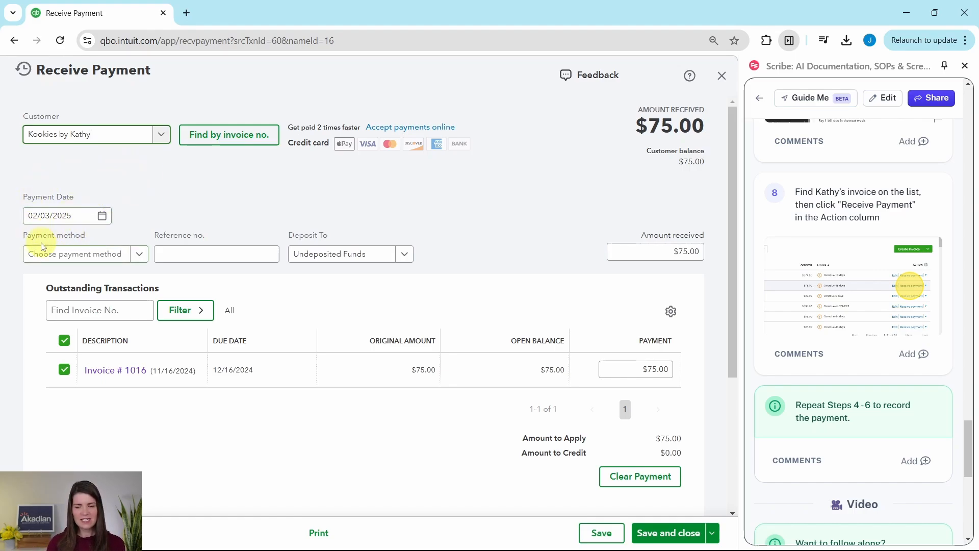
- Set the Kookies by Kathy payment method to Check, then save and close the payment
click(141, 261)
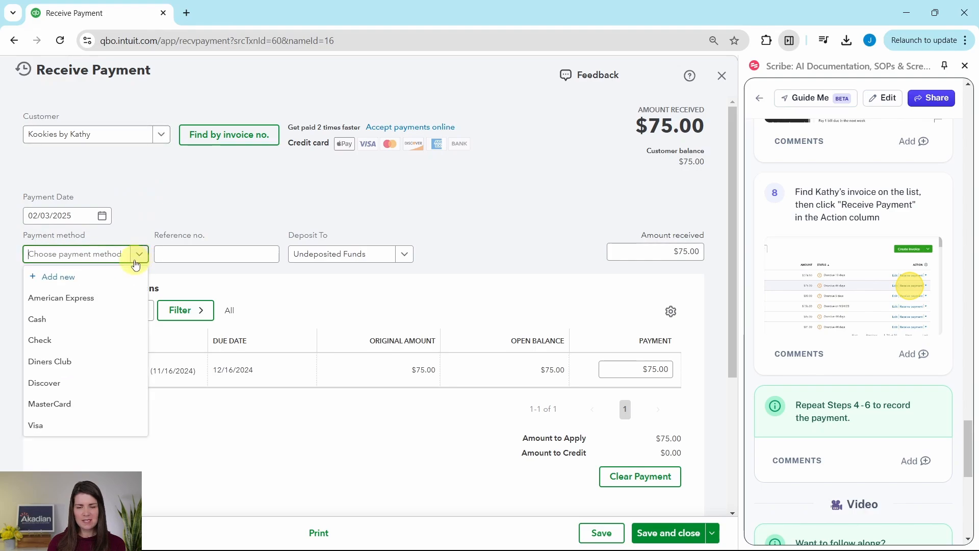
click(43, 340)
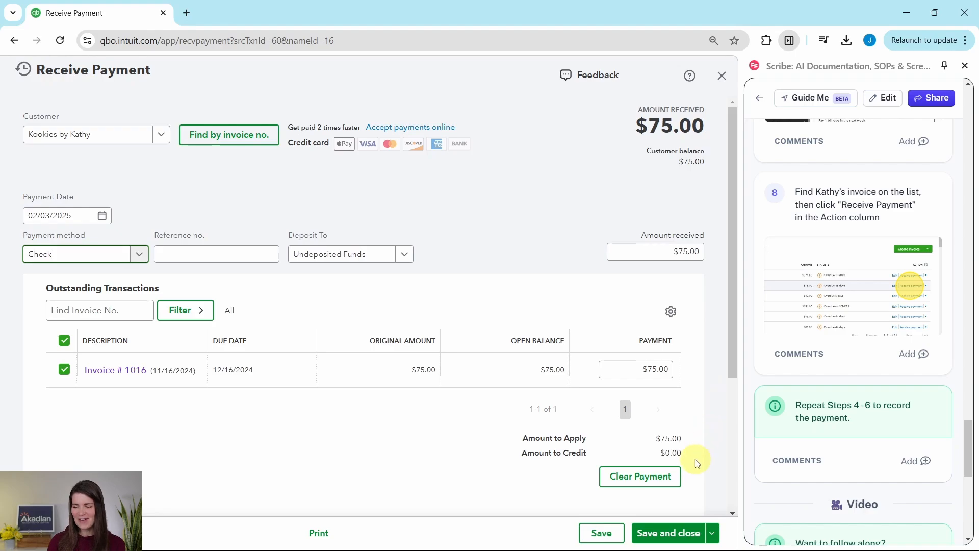
click(668, 534)
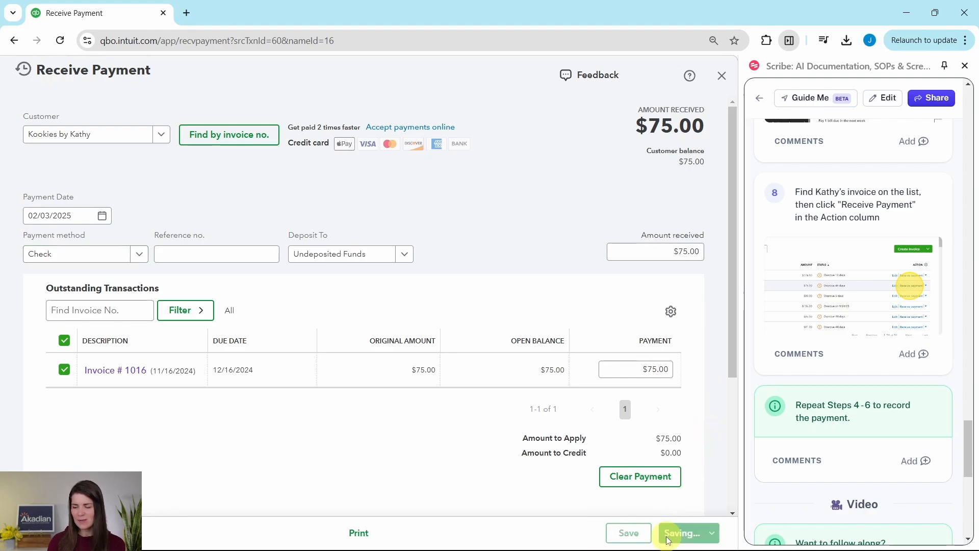